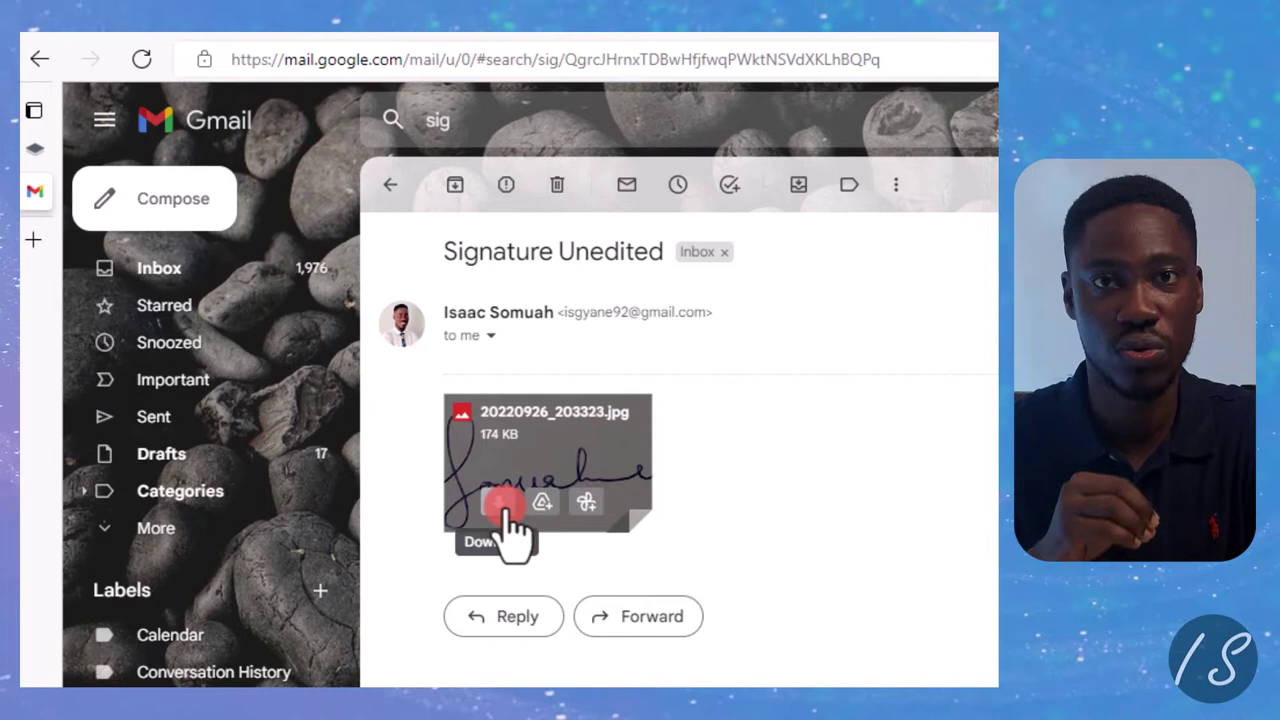
Download the email's signature photo attachment, 20220926_203323, into the Downloads folder
{"action": "left_click", "coordinate": [503, 503]}
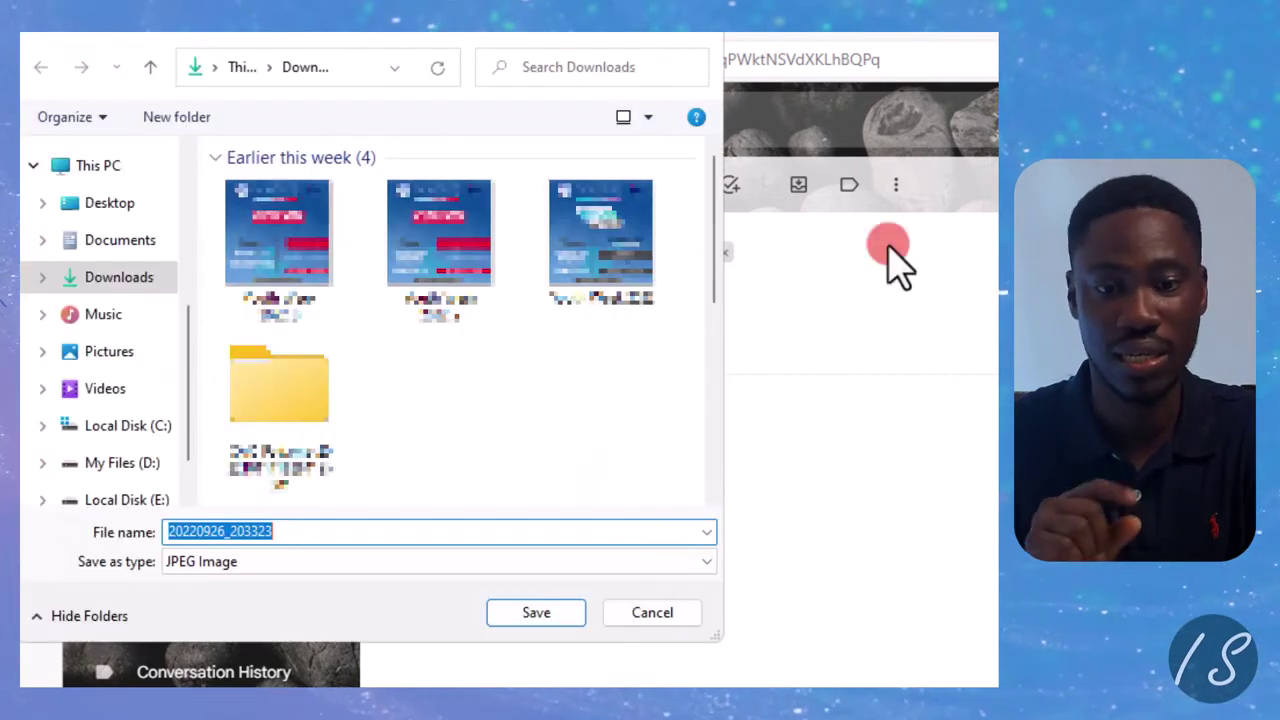
{"action": "left_click", "coordinate": [540, 612]}
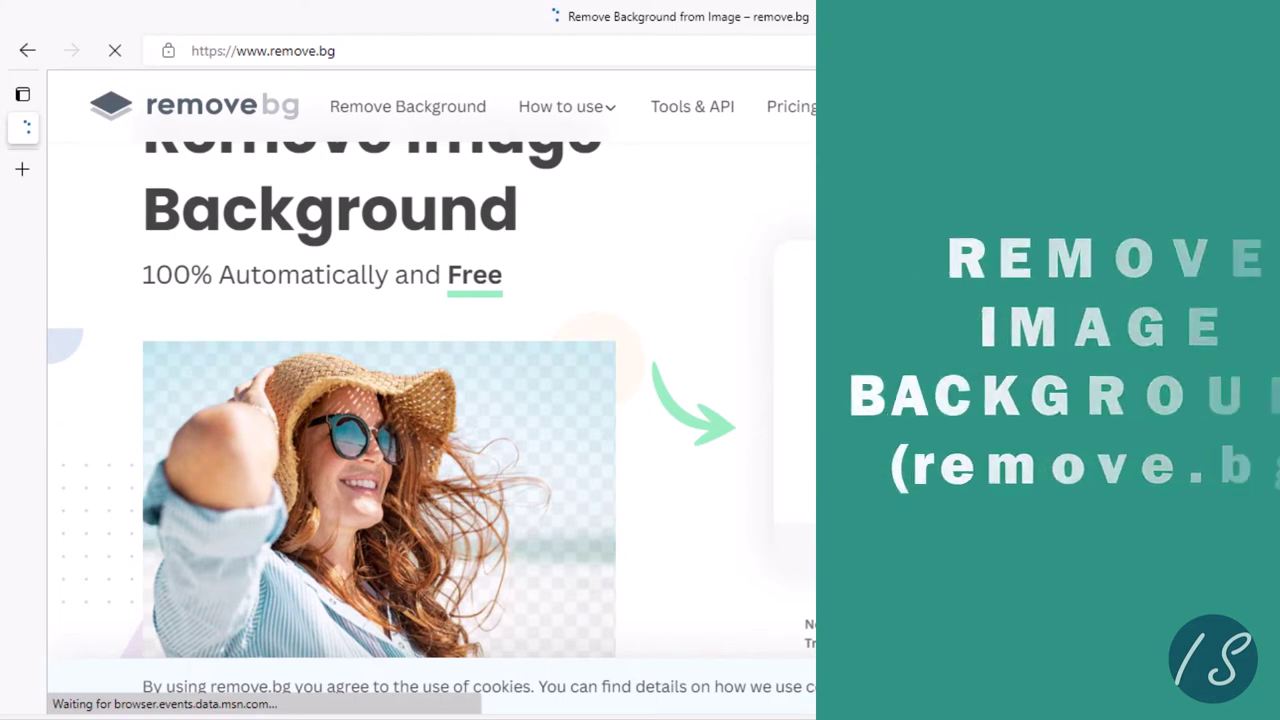
Upload the 20220926_203323 signature photo to remove.bg to strip its background
{"action": "left_click", "coordinate": [972, 428]}
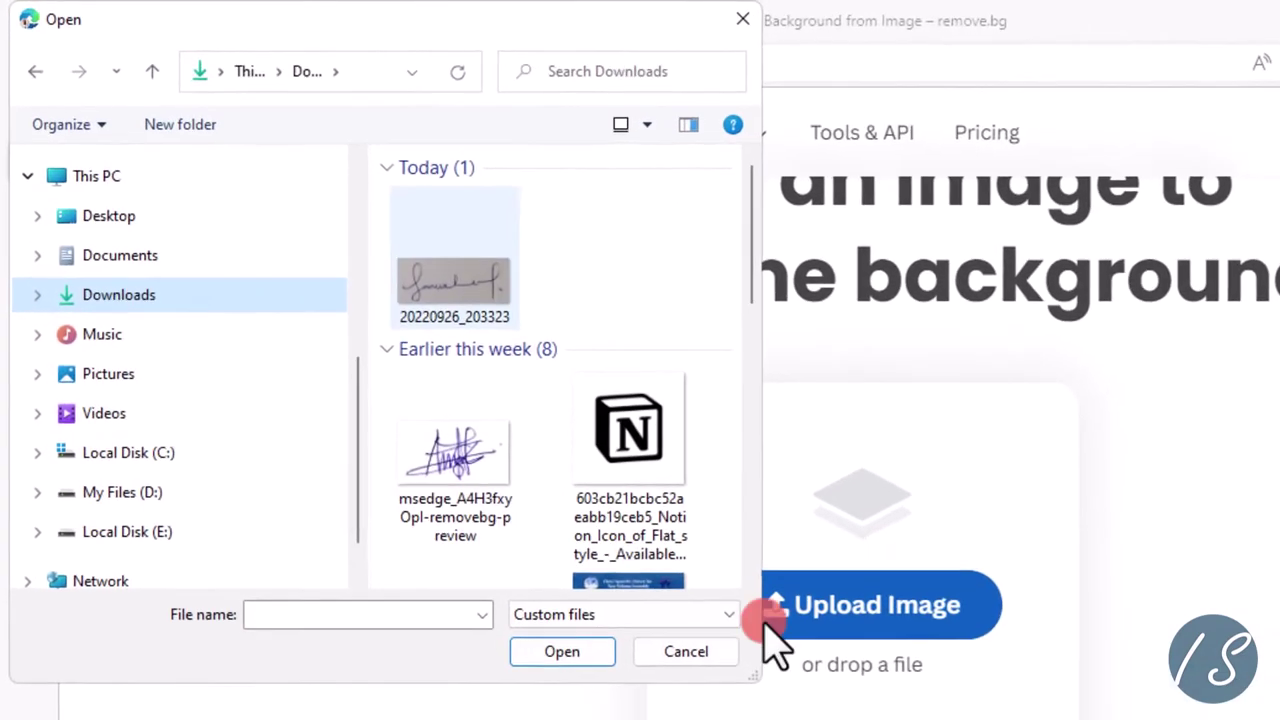
{"action": "left_click", "coordinate": [454, 280]}
{"action": "left_click", "coordinate": [562, 651]}
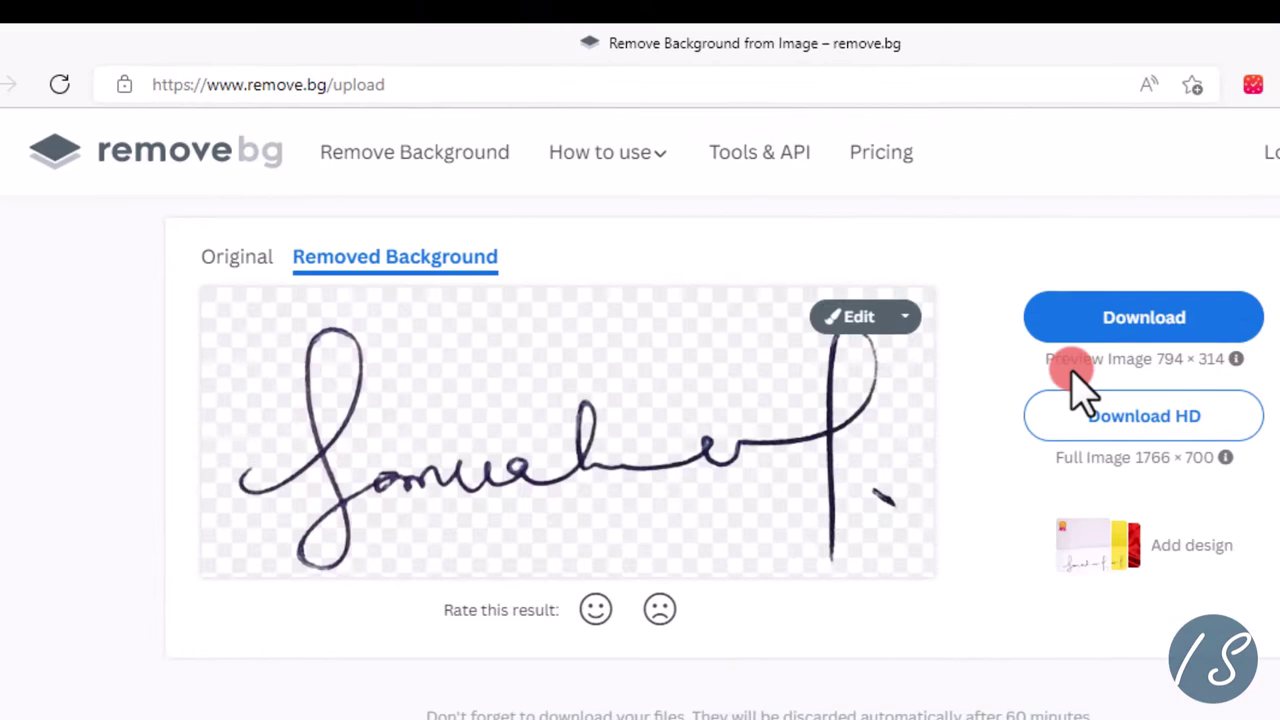
Save the transparent result to Downloads under a new name ending in 'signature'
{"action": "left_click", "coordinate": [1145, 325]}
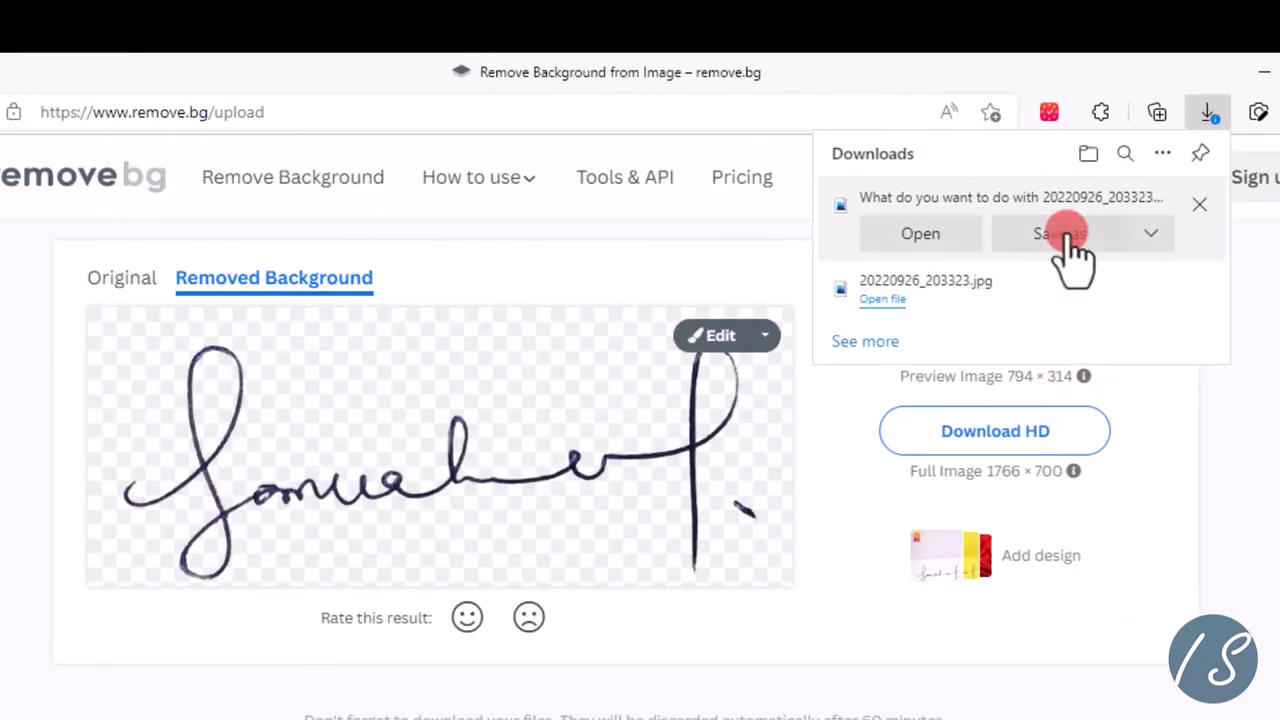
{"action": "left_click", "coordinate": [1062, 234]}
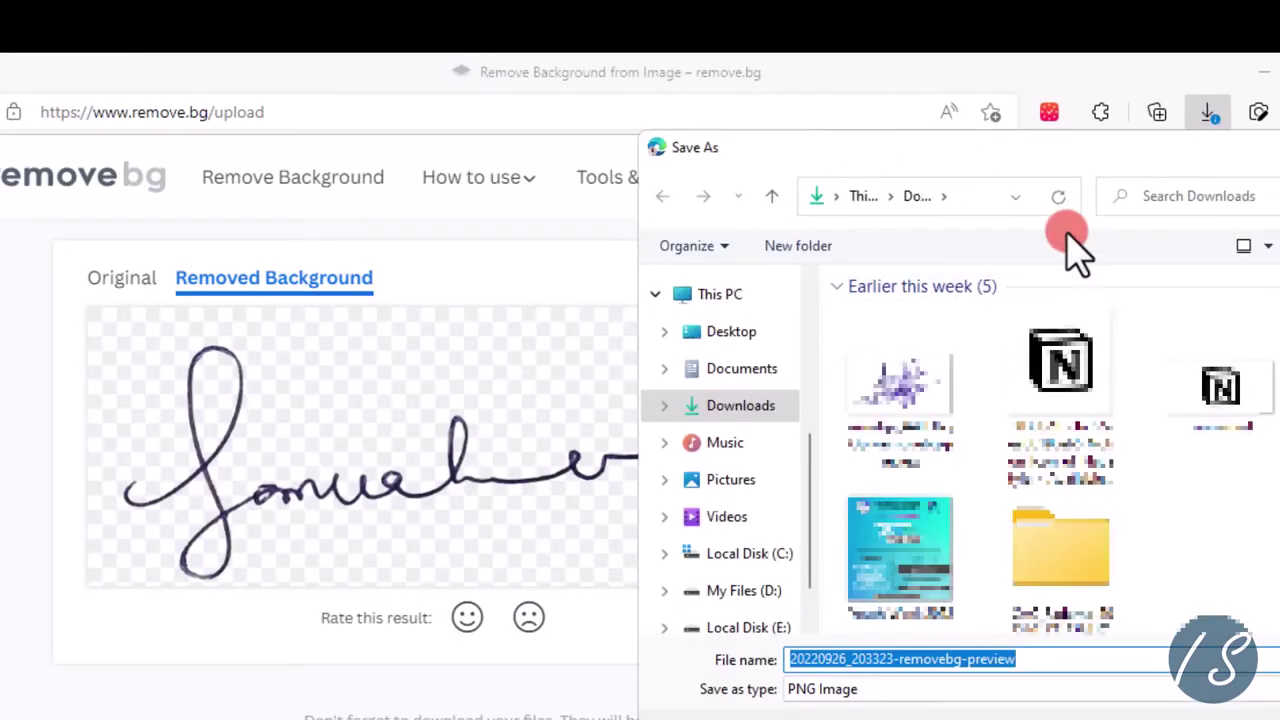
{"action": "type", "text": "Isaac sign"}
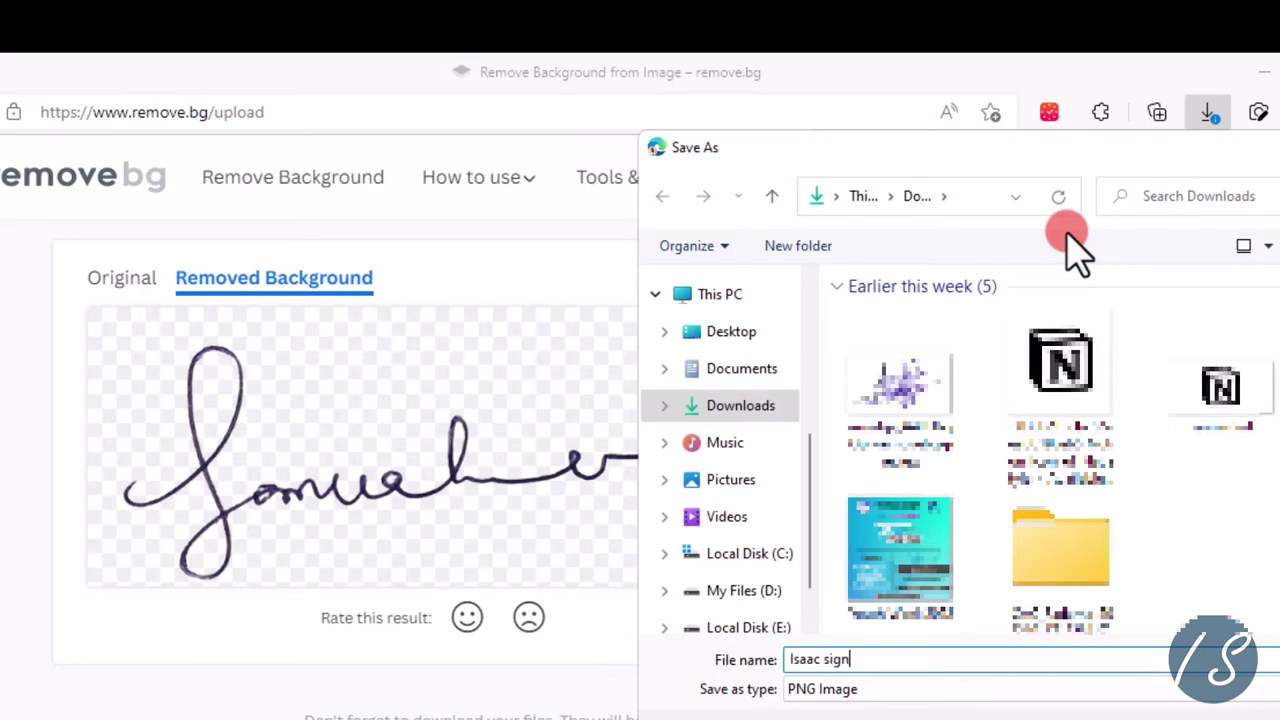
{"action": "type", "text": "ature"}
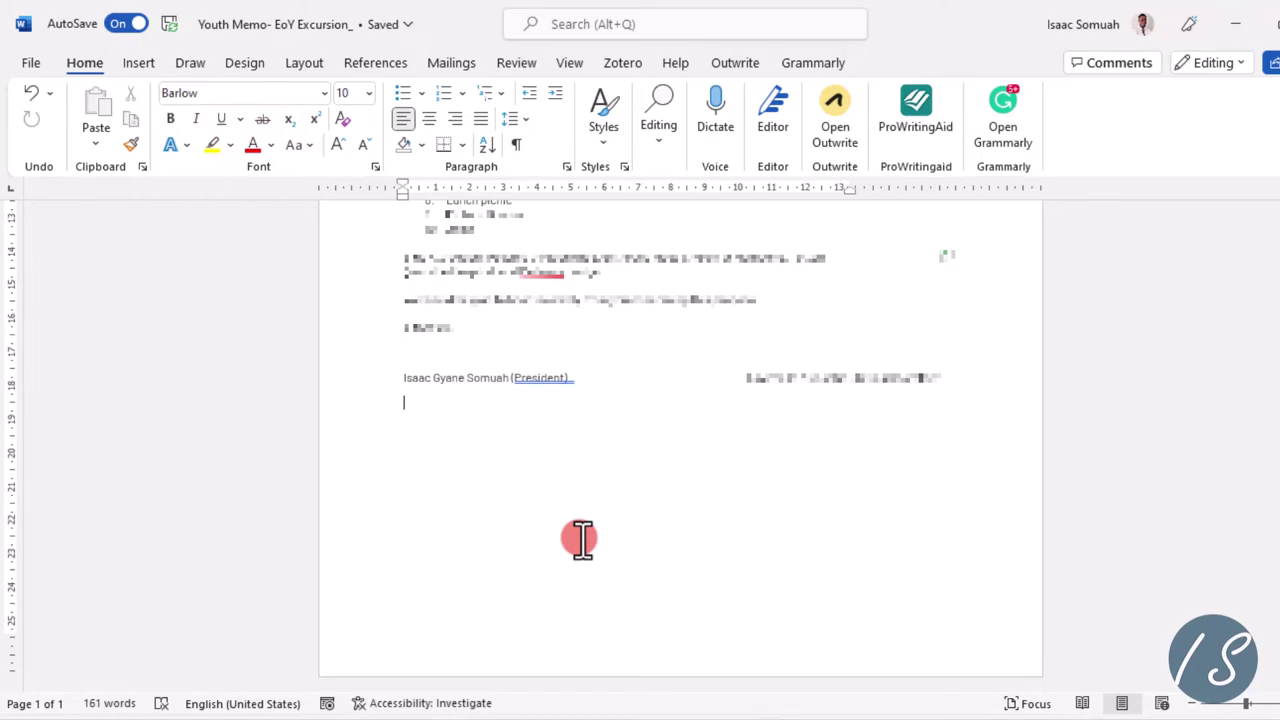
Insert the background-free signature PNG from Downloads into the Youth Memo as a picture
{"action": "left_click", "coordinate": [138, 62]}
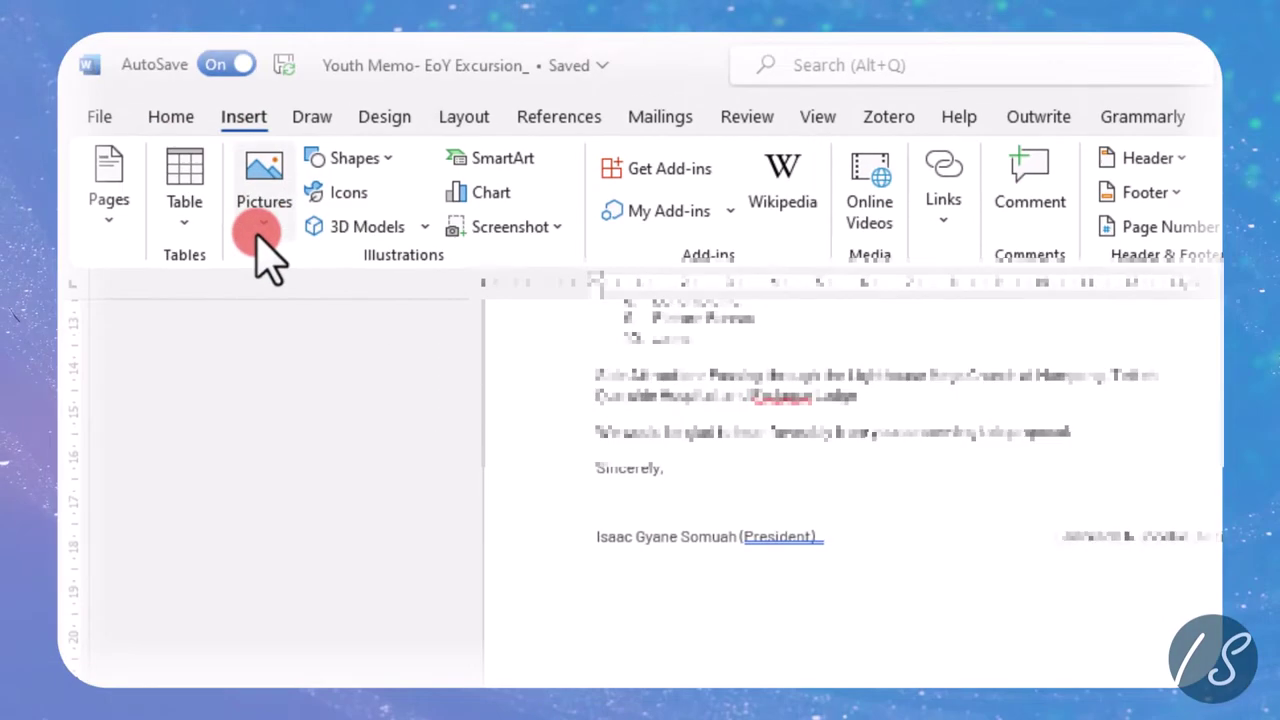
{"action": "left_click", "coordinate": [260, 233]}
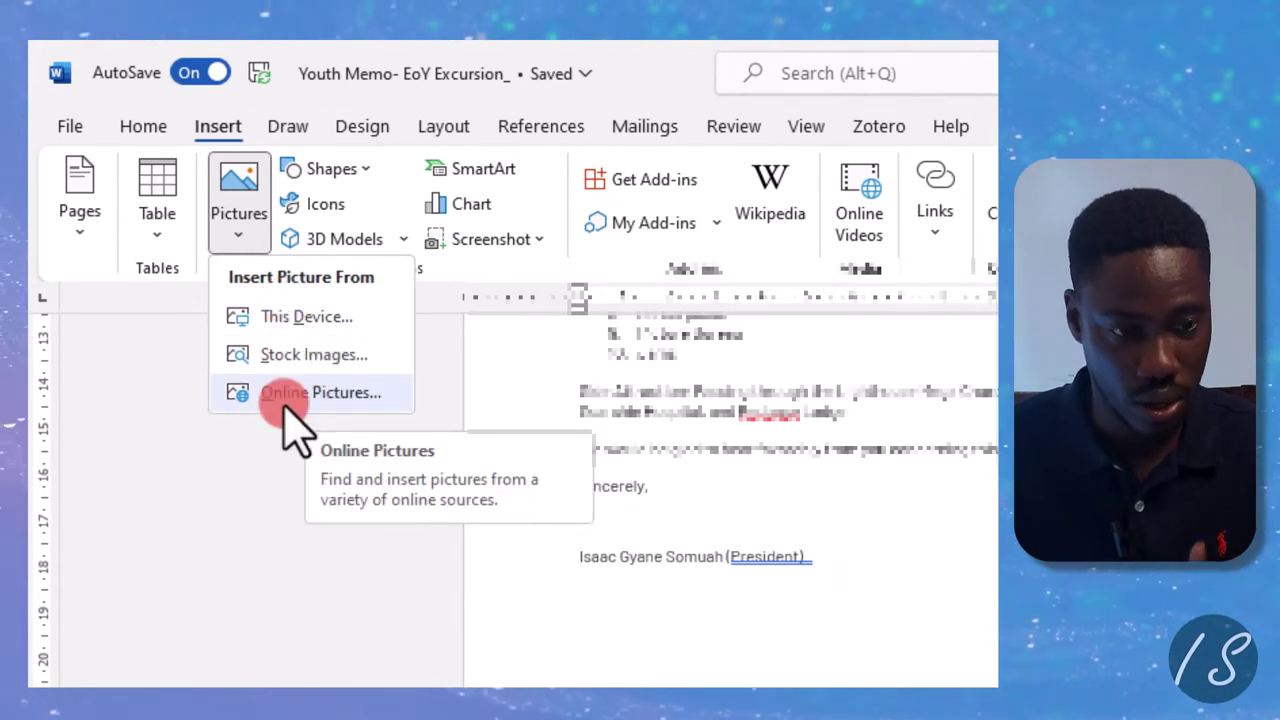
{"action": "left_click", "coordinate": [313, 318]}
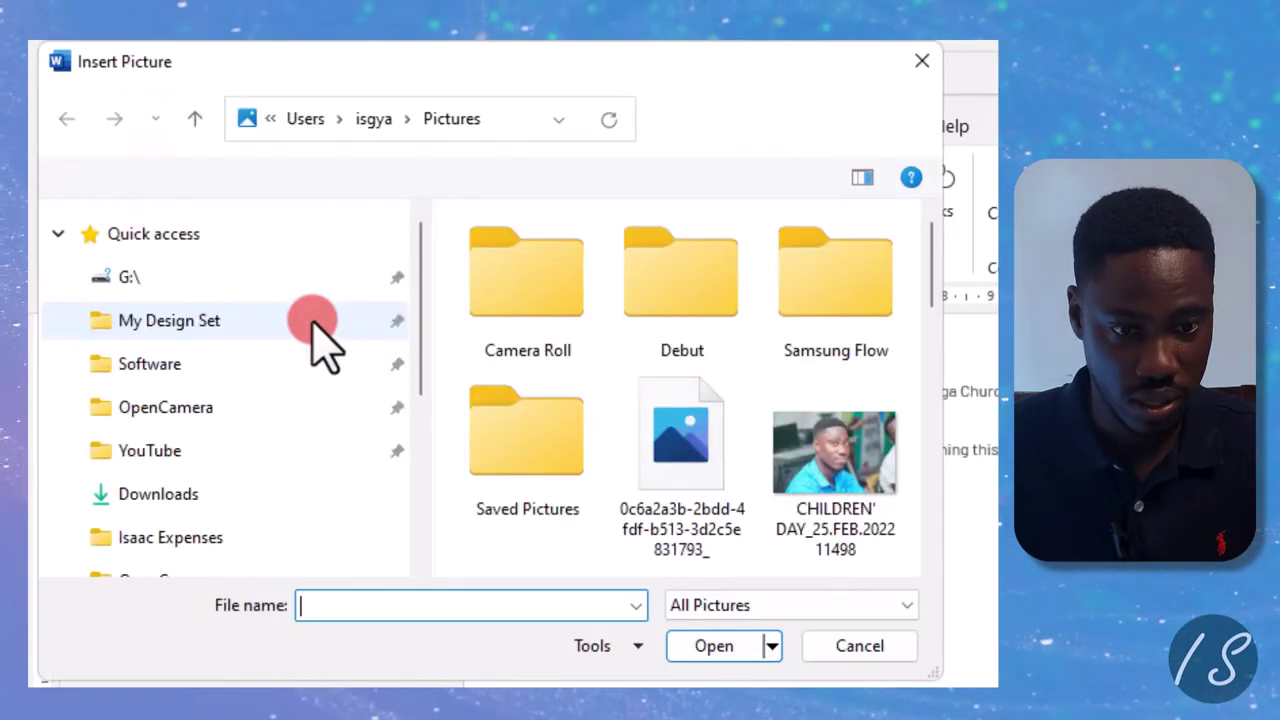
{"action": "scroll", "coordinate": [313, 322], "scroll_direction": "down", "scroll_amount": 1}
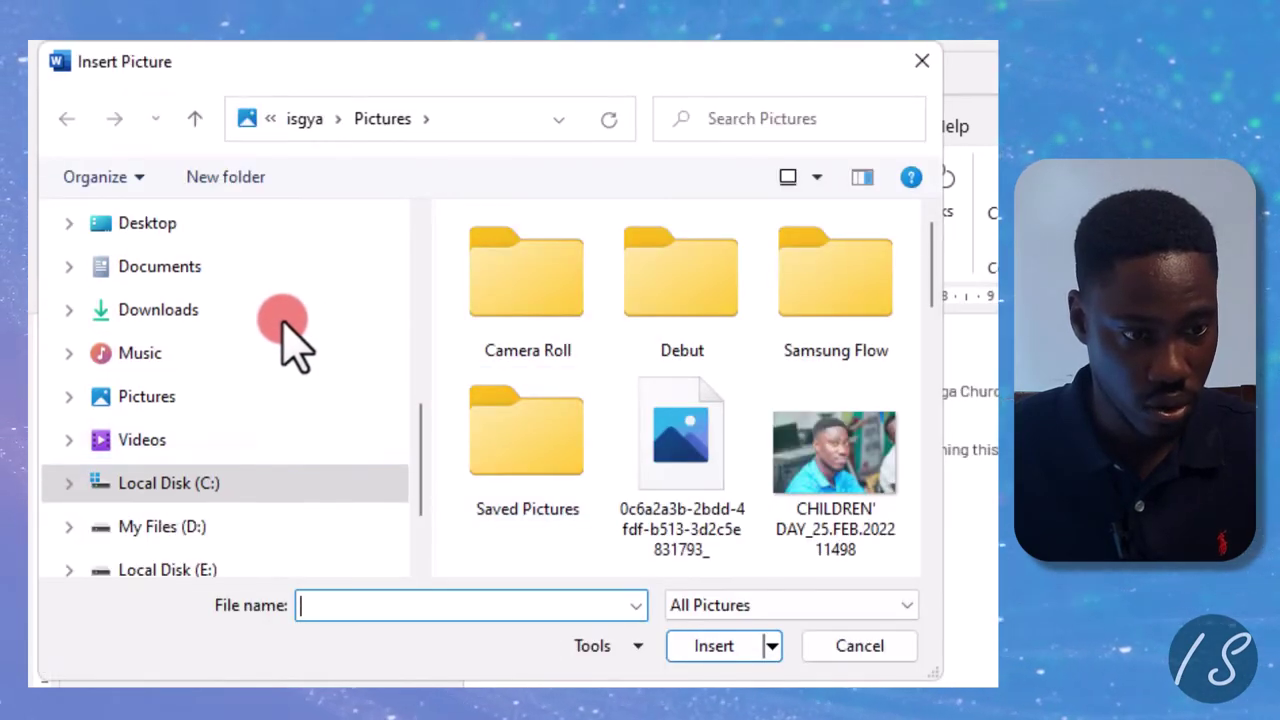
{"action": "left_click", "coordinate": [224, 318]}
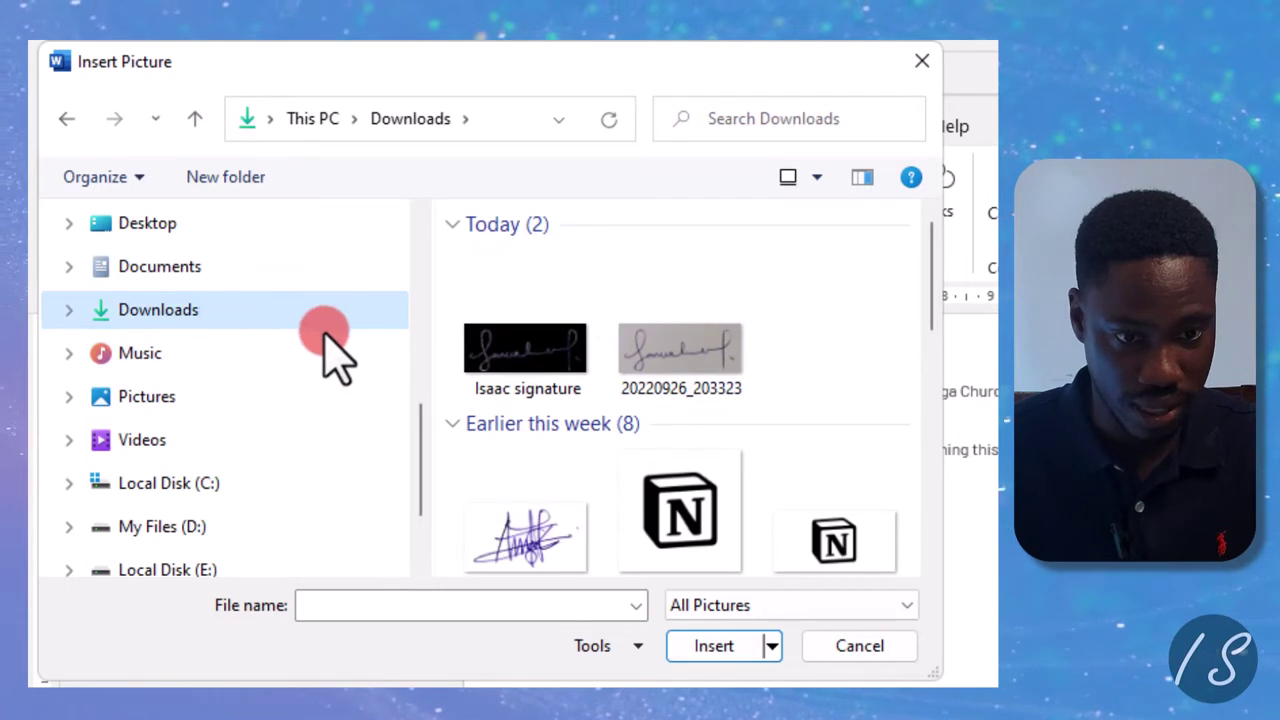
{"action": "left_click", "coordinate": [518, 365]}
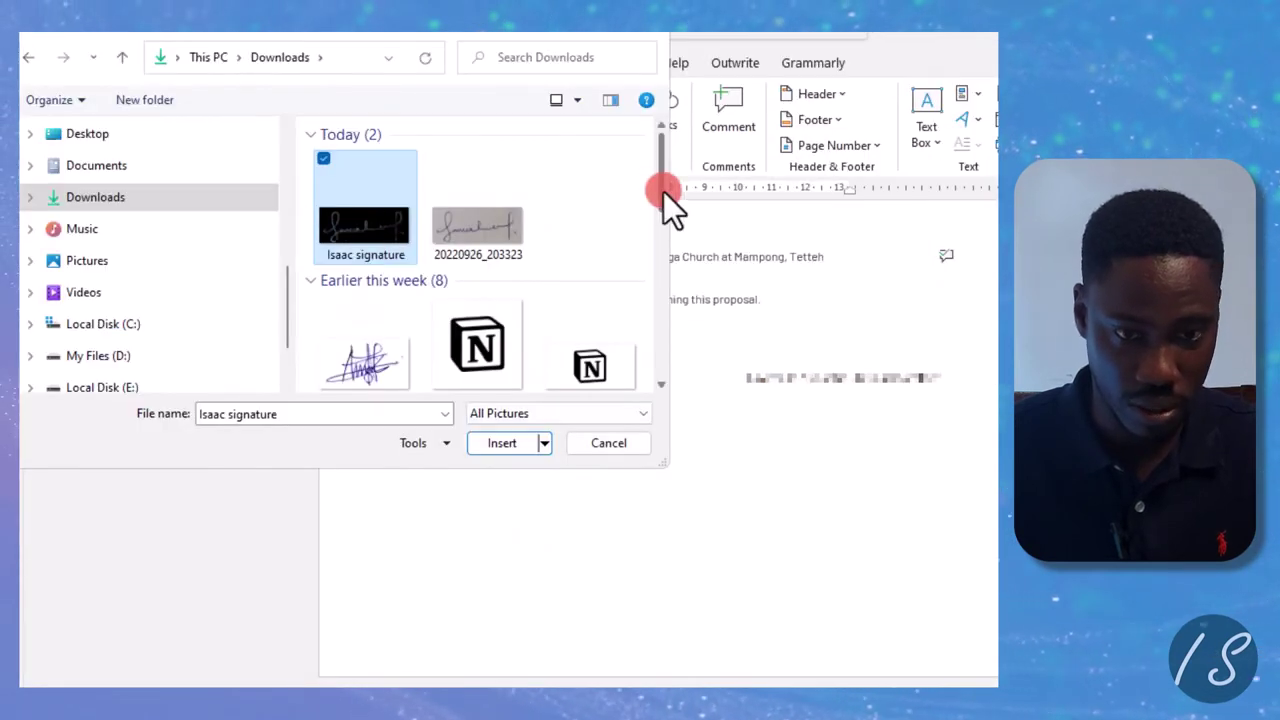
{"action": "left_click_drag", "start_coordinate": [663, 191], "coordinate": [661, 205]}
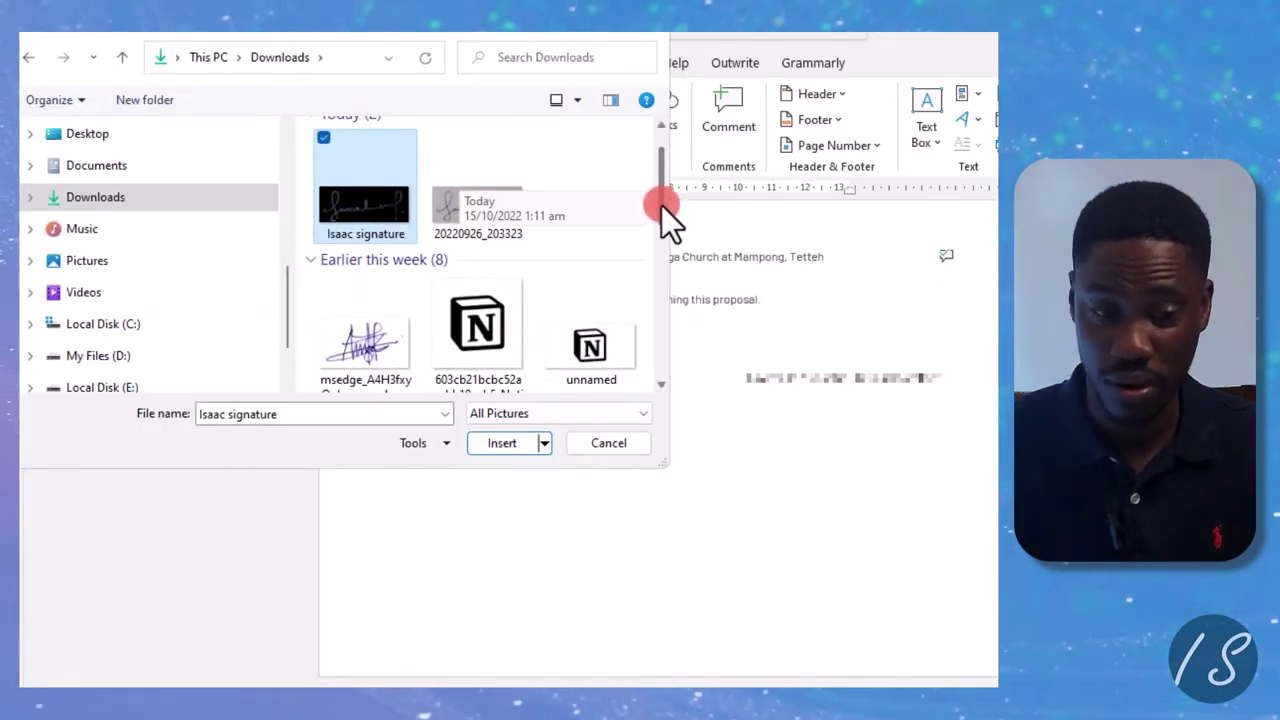
{"action": "left_click", "coordinate": [490, 443]}
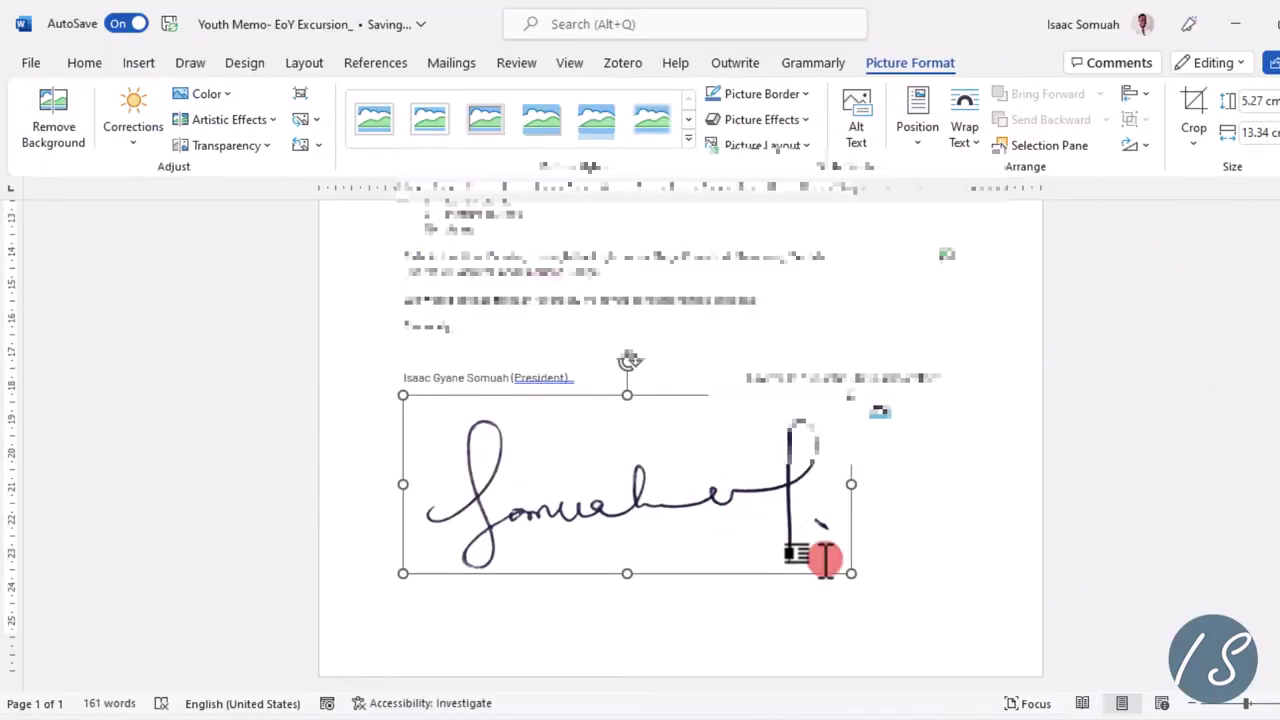
Shrink the signature picture to 2.24 × 5.67 cm and move it beneath the signer's name
{"action": "mouse_move", "coordinate": [851, 574]}
{"action": "left_mouse_down"}
{"action": "mouse_move", "coordinate": [766, 531]}
{"action": "mouse_move", "coordinate": [611, 509]}
{"action": "mouse_move", "coordinate": [548, 462]}
{"action": "mouse_move", "coordinate": [564, 475]}
{"action": "mouse_move", "coordinate": [505, 450]}
{"action": "mouse_move", "coordinate": [514, 411]}
{"action": "left_mouse_up"}
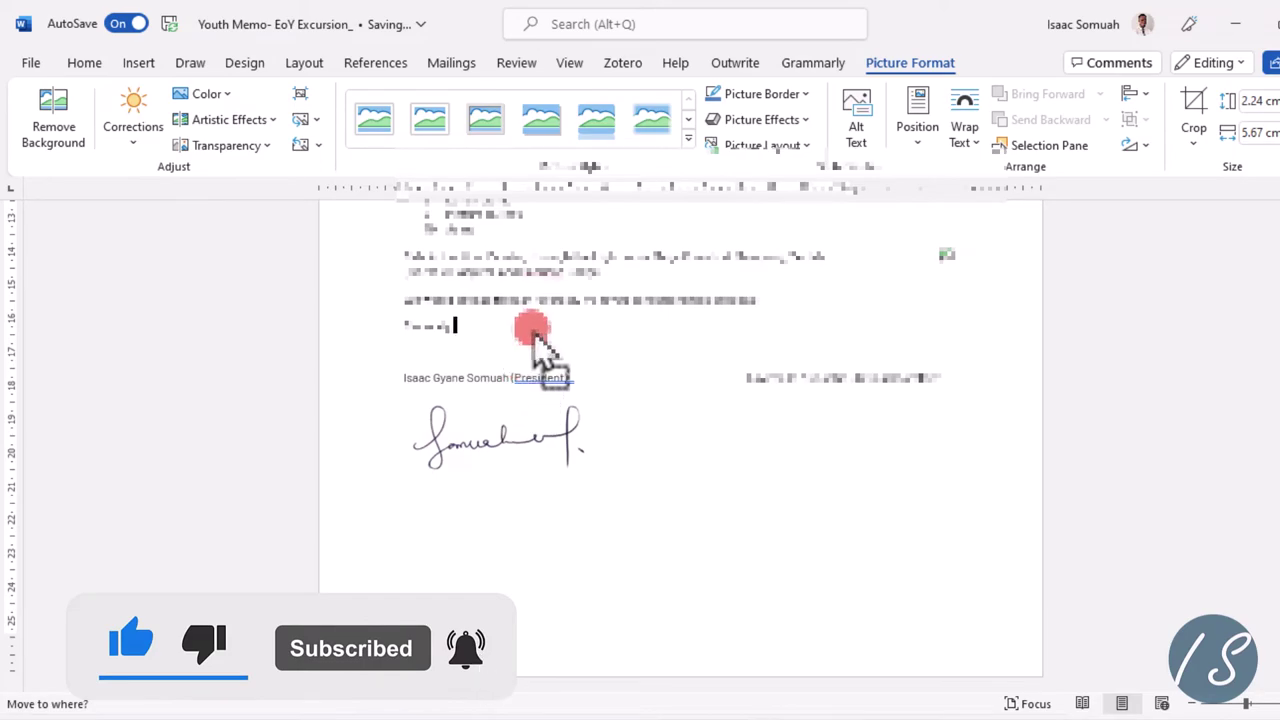
{"action": "left_click_drag", "start_coordinate": [540, 345], "coordinate": [528, 337]}
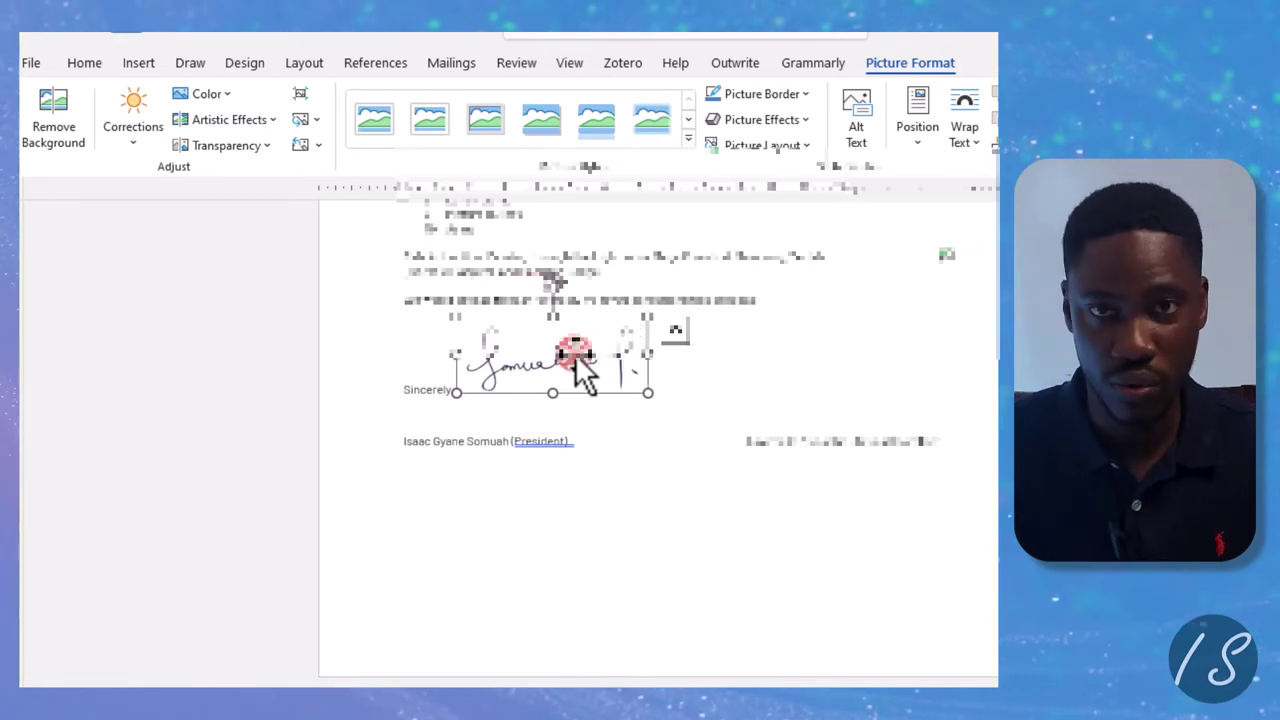
{"action": "left_click_drag", "start_coordinate": [575, 354], "coordinate": [553, 472]}
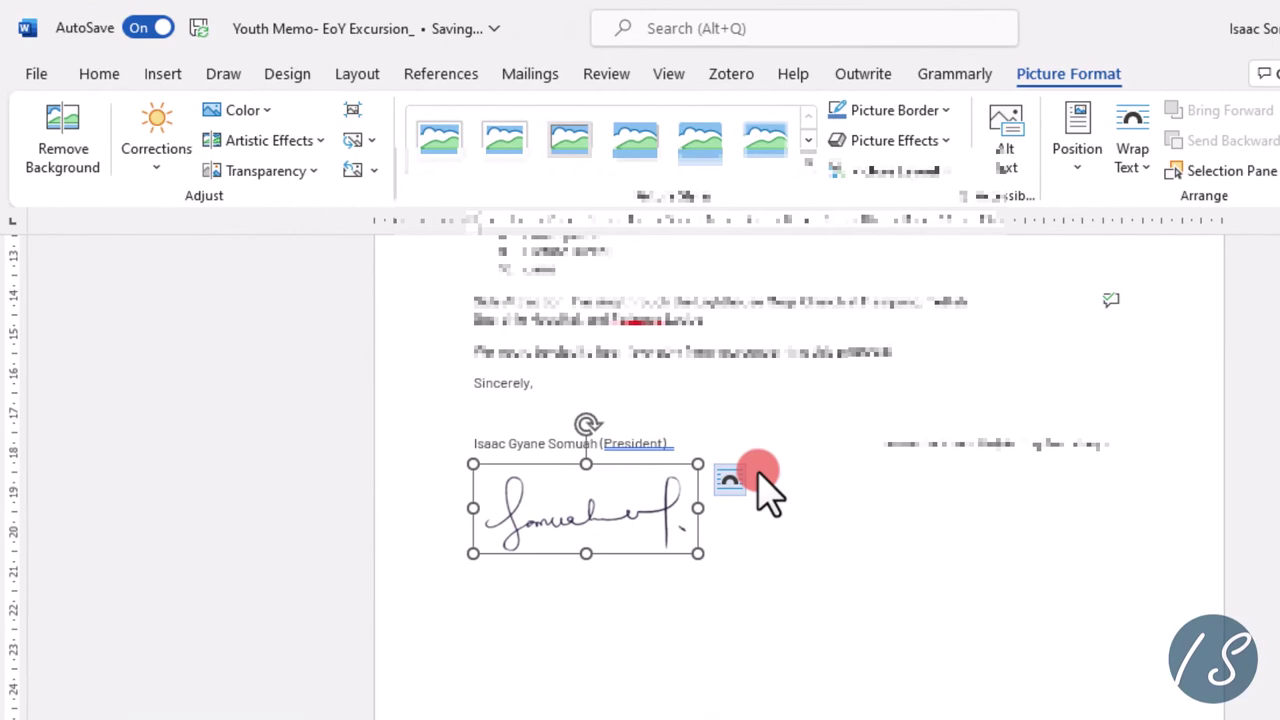
Set the signature's wrapping to In Front of Text and position it just under the name
{"action": "left_click", "coordinate": [729, 479]}
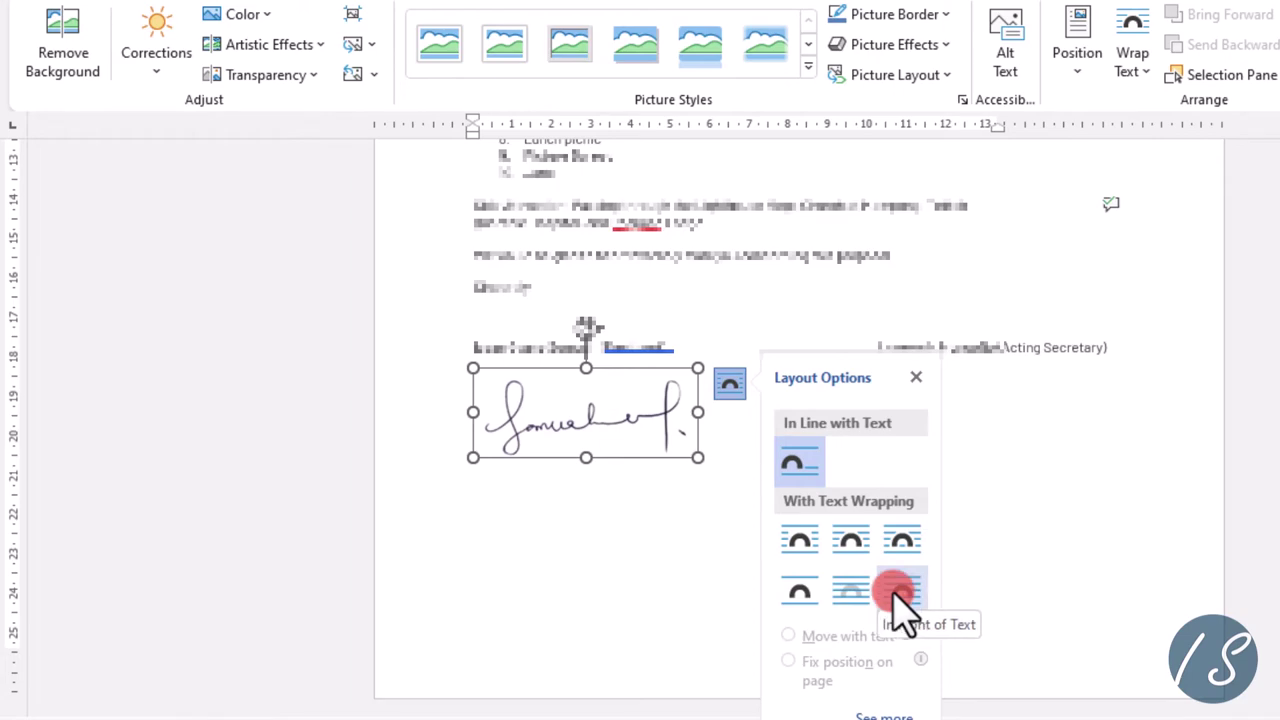
{"action": "left_click", "coordinate": [900, 594]}
{"action": "mouse_move", "coordinate": [606, 430]}
{"action": "left_mouse_down"}
{"action": "mouse_move", "coordinate": [622, 345]}
{"action": "mouse_move", "coordinate": [582, 416]}
{"action": "left_mouse_up"}
{"action": "mouse_move", "coordinate": [497, 434]}
{"action": "left_mouse_down"}
{"action": "mouse_move", "coordinate": [523, 380]}
{"action": "mouse_move", "coordinate": [651, 349]}
{"action": "mouse_move", "coordinate": [790, 388]}
{"action": "mouse_move", "coordinate": [640, 443]}
{"action": "mouse_move", "coordinate": [531, 452]}
{"action": "mouse_move", "coordinate": [497, 414]}
{"action": "mouse_move", "coordinate": [534, 346]}
{"action": "mouse_move", "coordinate": [590, 340]}
{"action": "mouse_move", "coordinate": [492, 461]}
{"action": "left_mouse_up"}
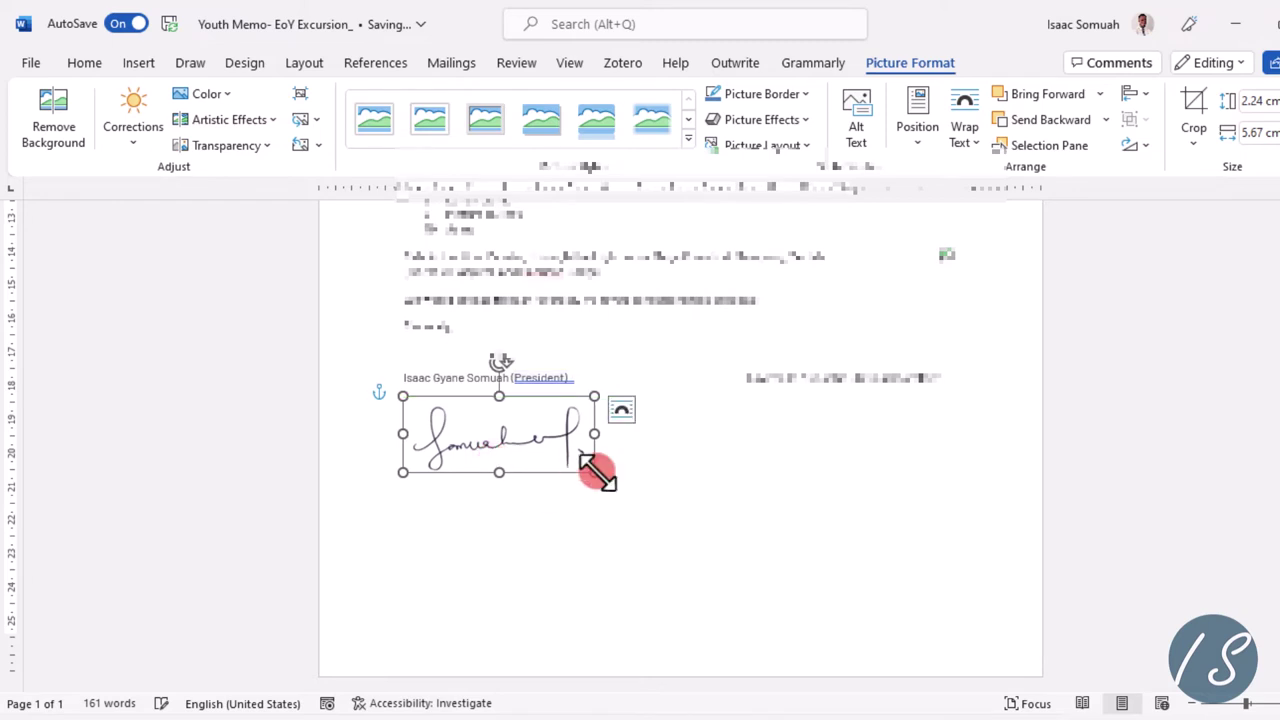
{"action": "left_click", "coordinate": [624, 453]}
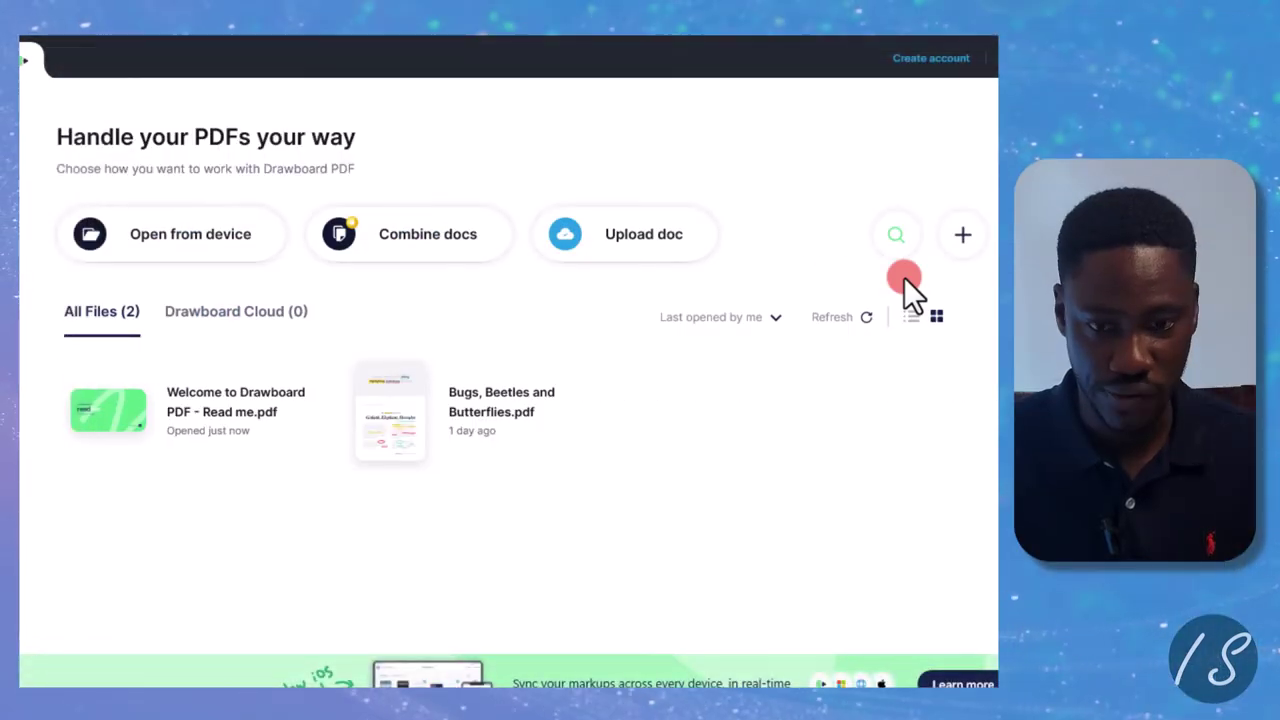
Open the local file Youth Memo- EoY Excursion PDF from Downloads in Drawboard PDF
{"action": "left_click", "coordinate": [961, 240]}
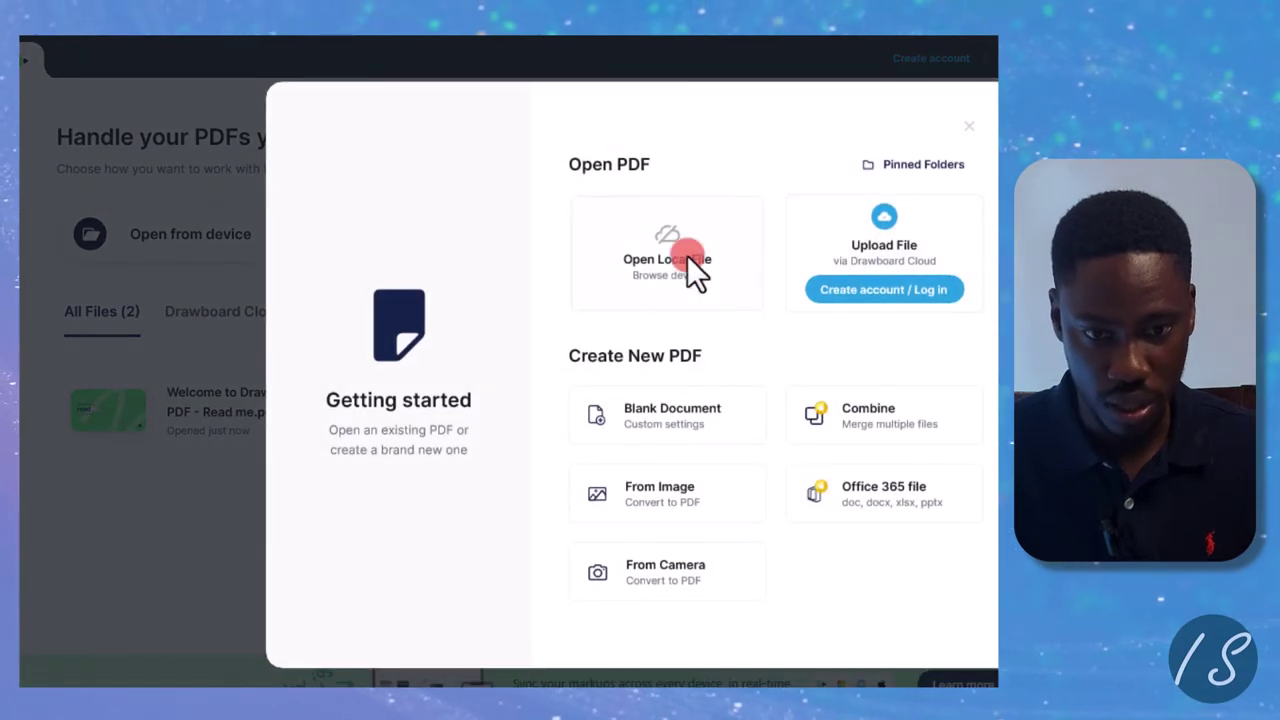
{"action": "left_click", "coordinate": [719, 253]}
{"action": "left_click", "coordinate": [352, 227]}
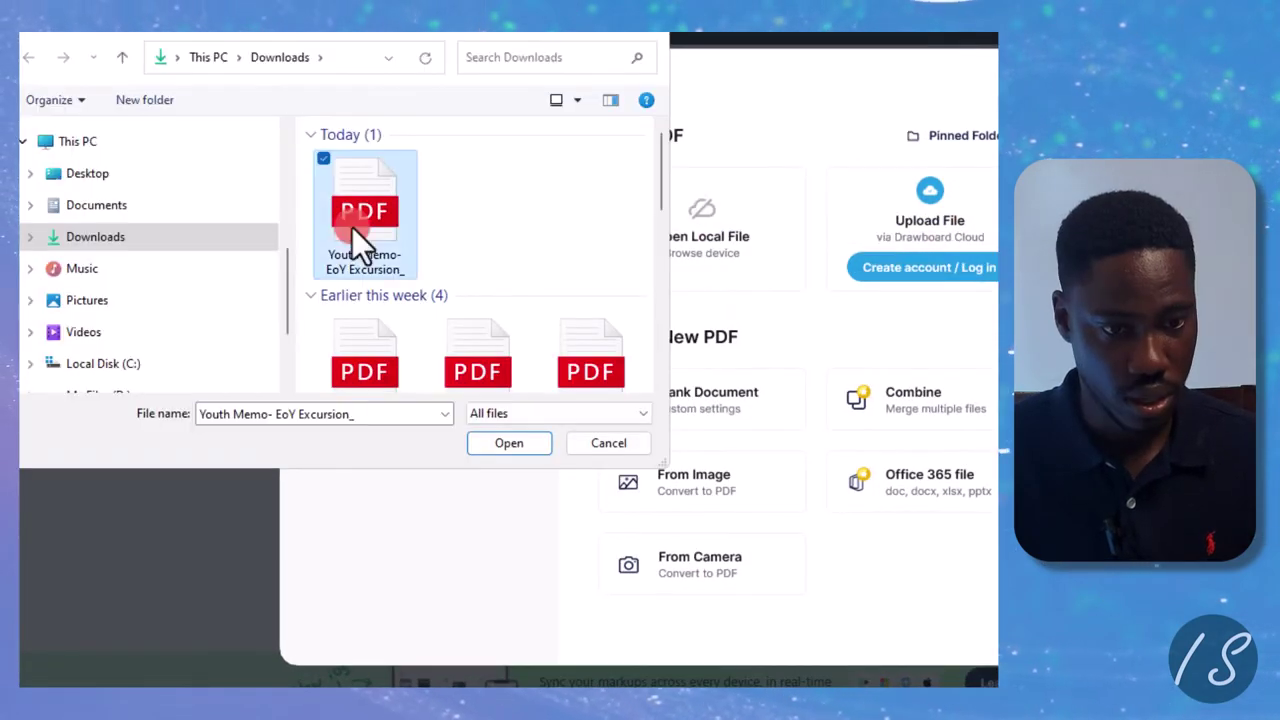
{"action": "left_click", "coordinate": [490, 440]}
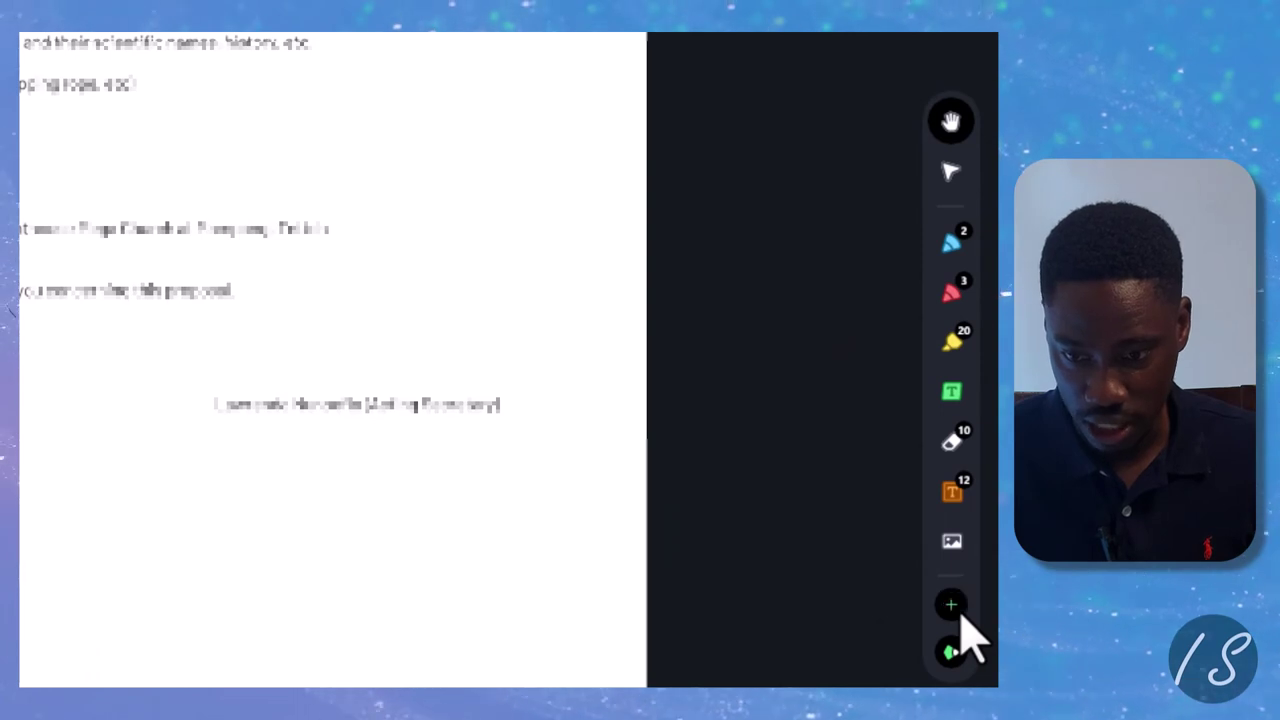
Insert the background-free signature image from Downloads onto the memo page as an image
{"action": "left_click", "coordinate": [955, 607]}
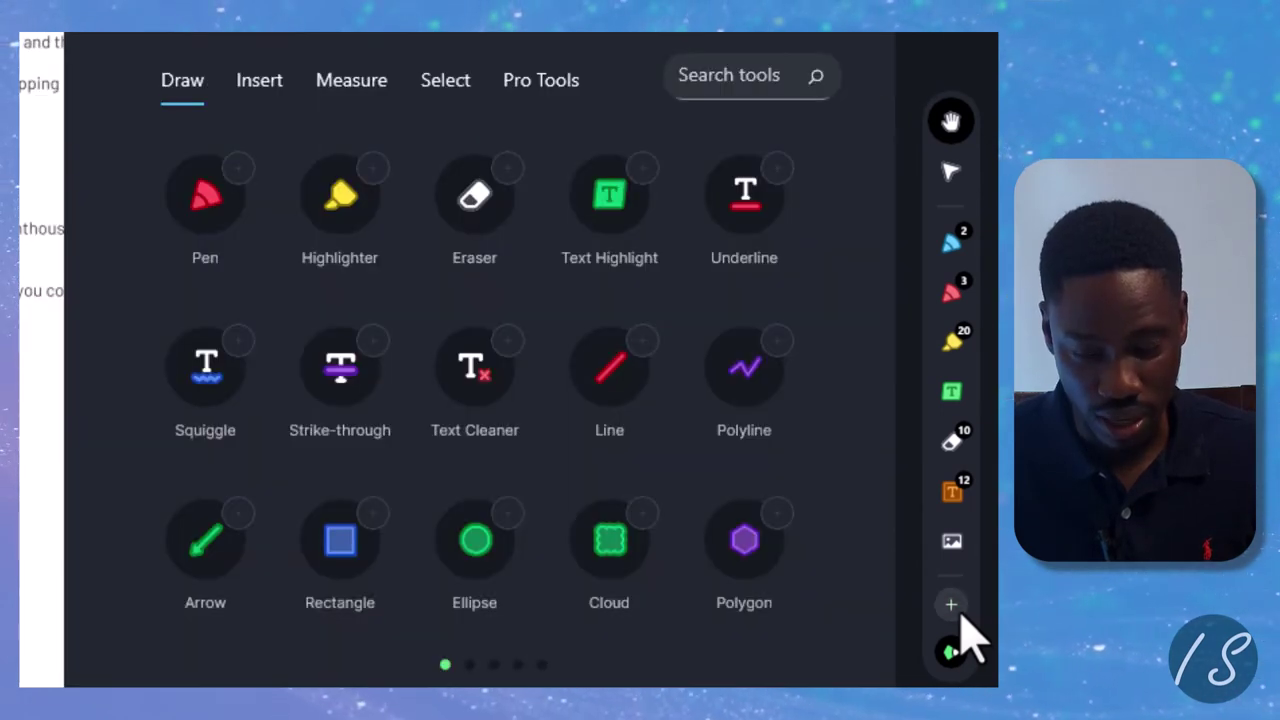
{"action": "left_click", "coordinate": [270, 84]}
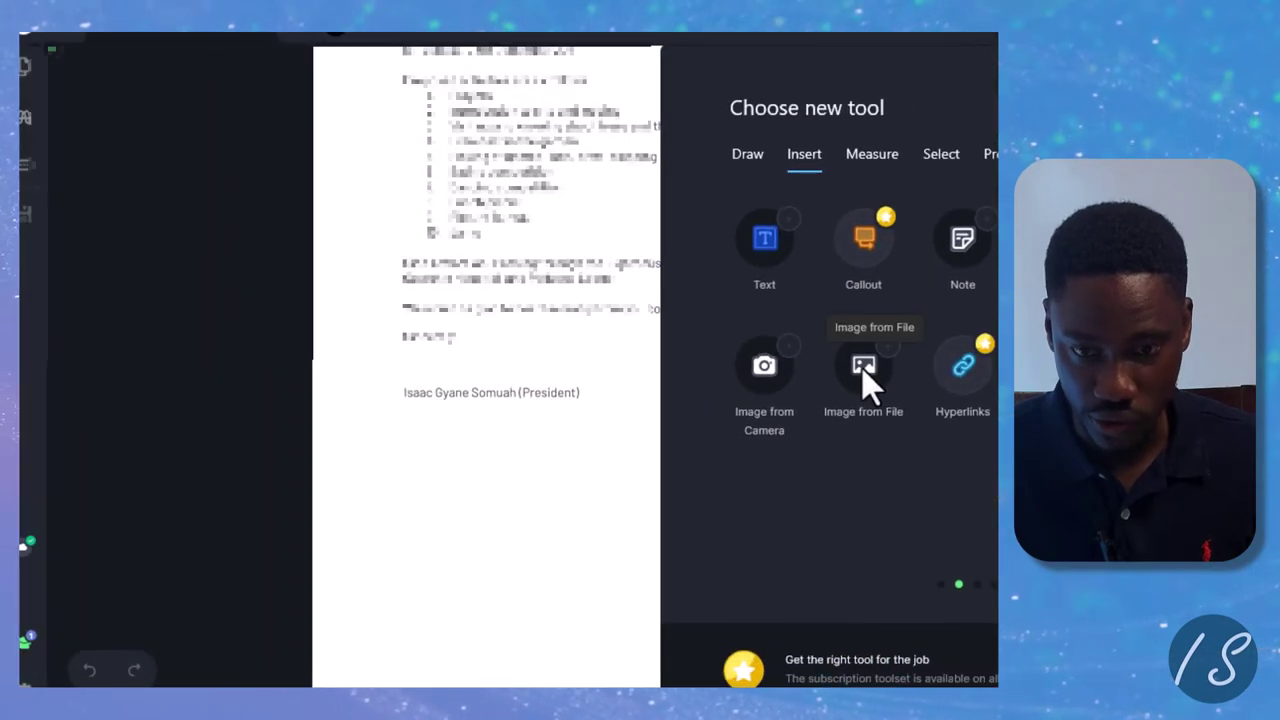
{"action": "left_click", "coordinate": [866, 372]}
{"action": "left_click", "coordinate": [411, 422]}
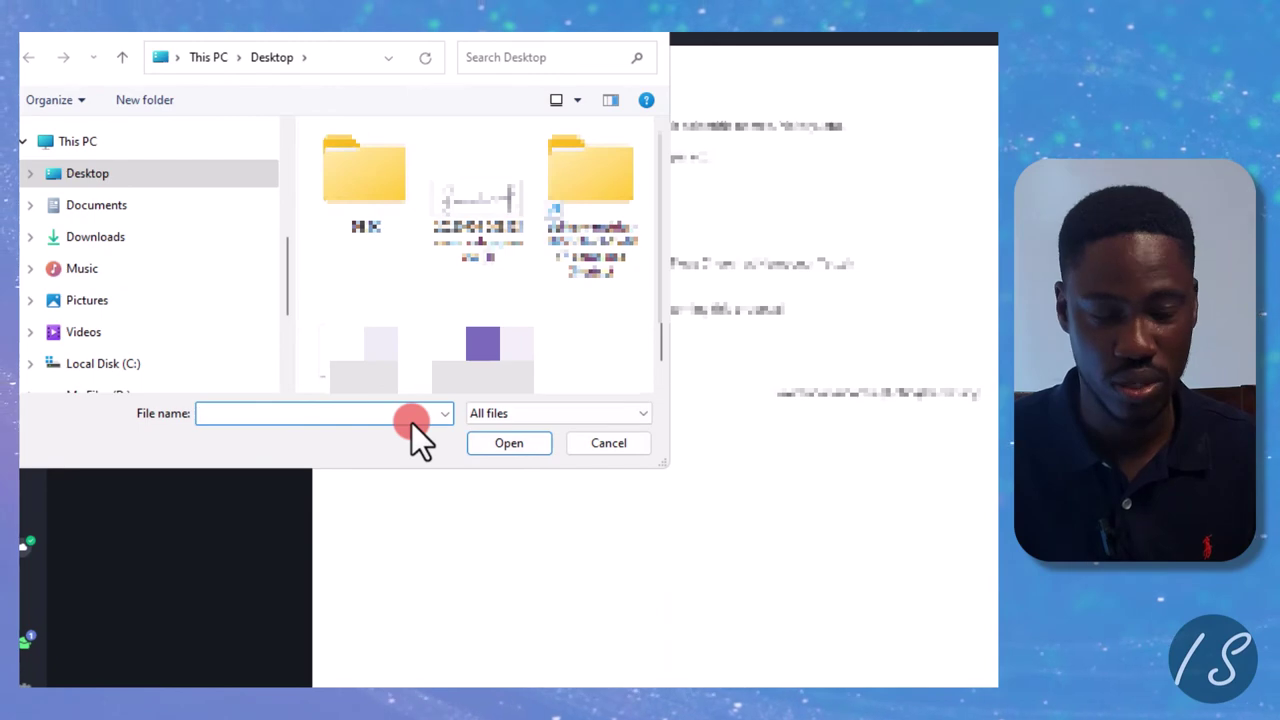
{"action": "left_click", "coordinate": [158, 235]}
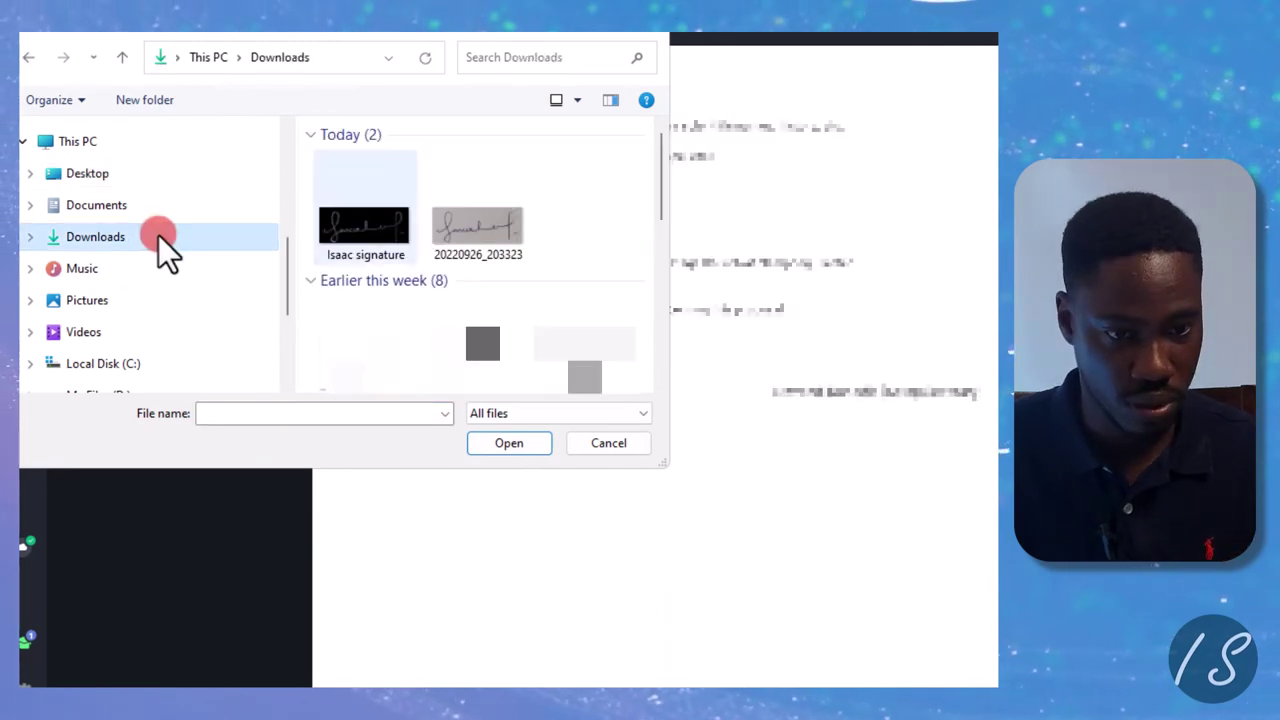
{"action": "left_click", "coordinate": [398, 229]}
{"action": "left_click", "coordinate": [528, 446]}
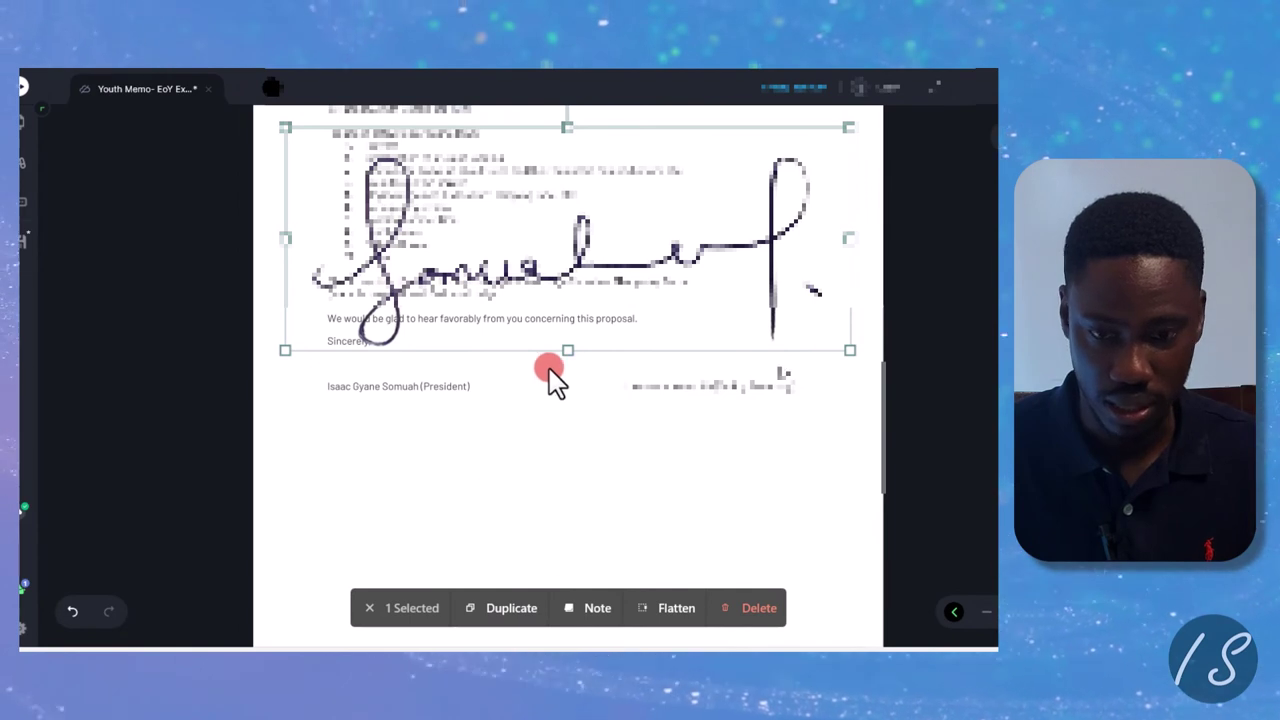
Move the signature image below the signer's name and shrink it to a natural size
{"action": "mouse_move", "coordinate": [706, 300]}
{"action": "left_mouse_down"}
{"action": "mouse_move", "coordinate": [686, 384]}
{"action": "mouse_move", "coordinate": [706, 555]}
{"action": "left_mouse_up"}
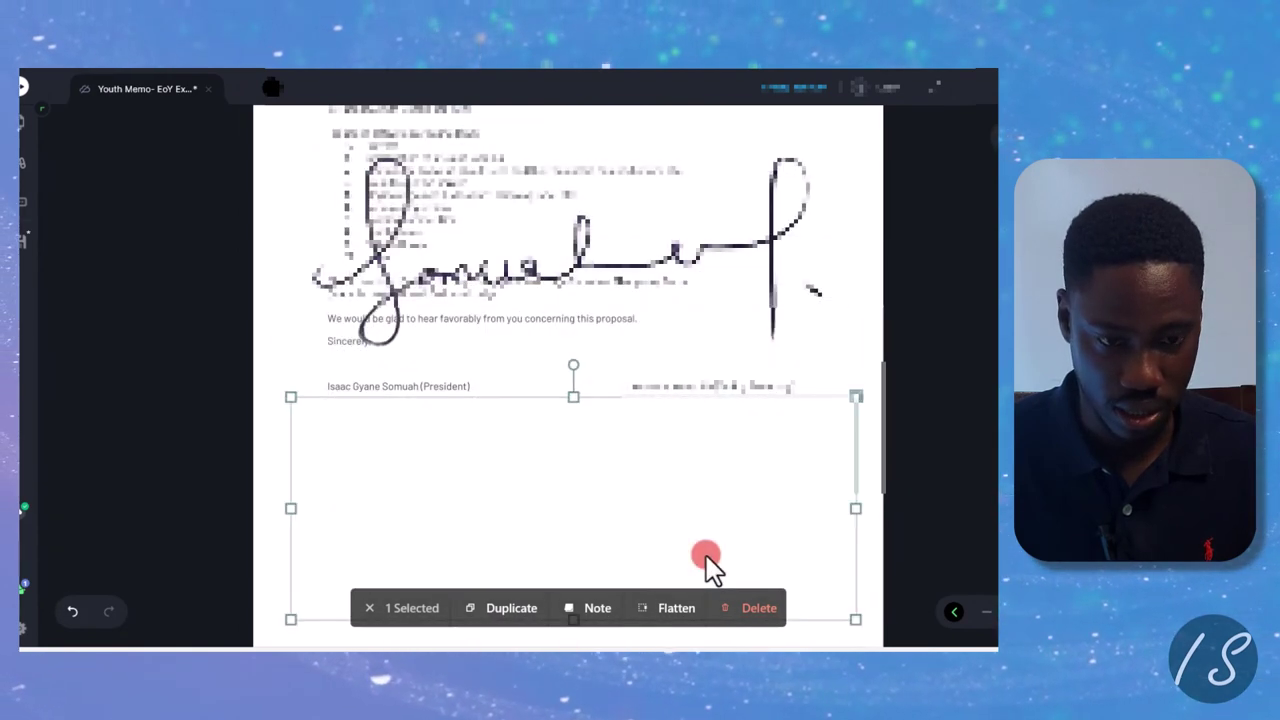
{"action": "mouse_move", "coordinate": [855, 619]}
{"action": "left_mouse_down"}
{"action": "mouse_move", "coordinate": [671, 509]}
{"action": "mouse_move", "coordinate": [552, 477]}
{"action": "left_mouse_up"}
{"action": "left_click_drag", "start_coordinate": [403, 434], "coordinate": [433, 447]}
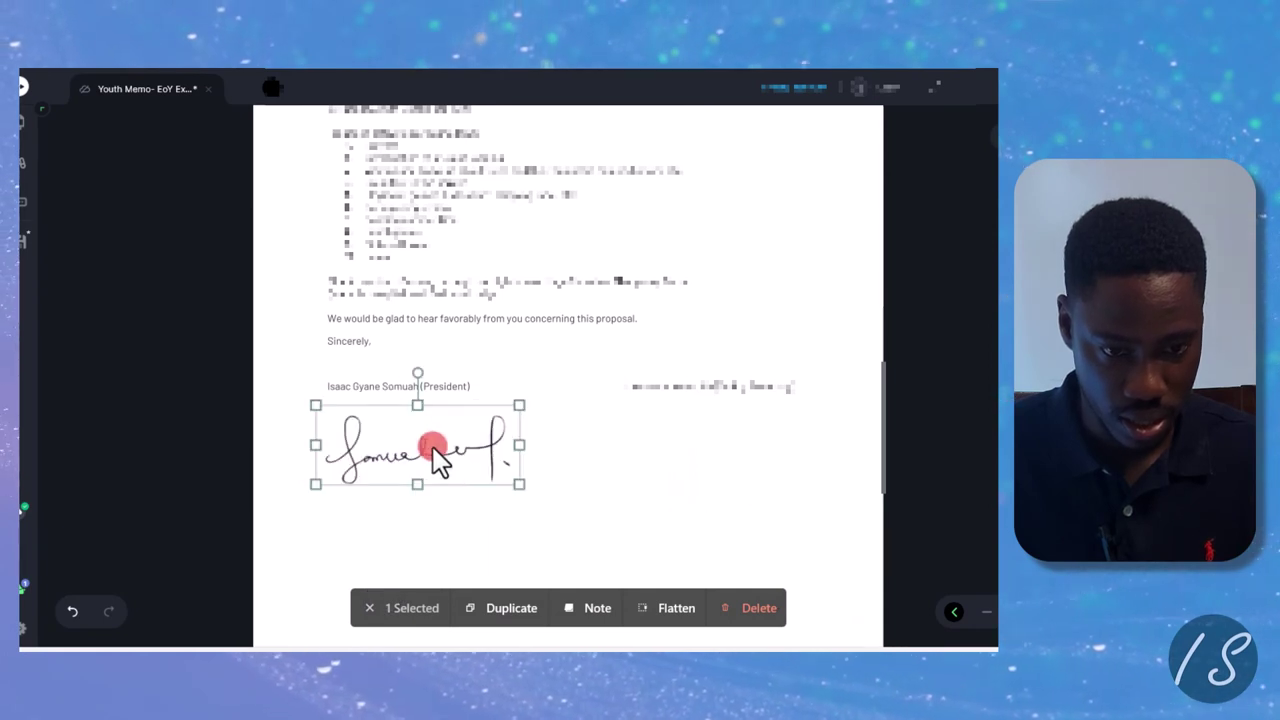
{"action": "mouse_move", "coordinate": [519, 484]}
{"action": "left_mouse_down"}
{"action": "mouse_move", "coordinate": [471, 449]}
{"action": "mouse_move", "coordinate": [433, 455]}
{"action": "left_mouse_up"}
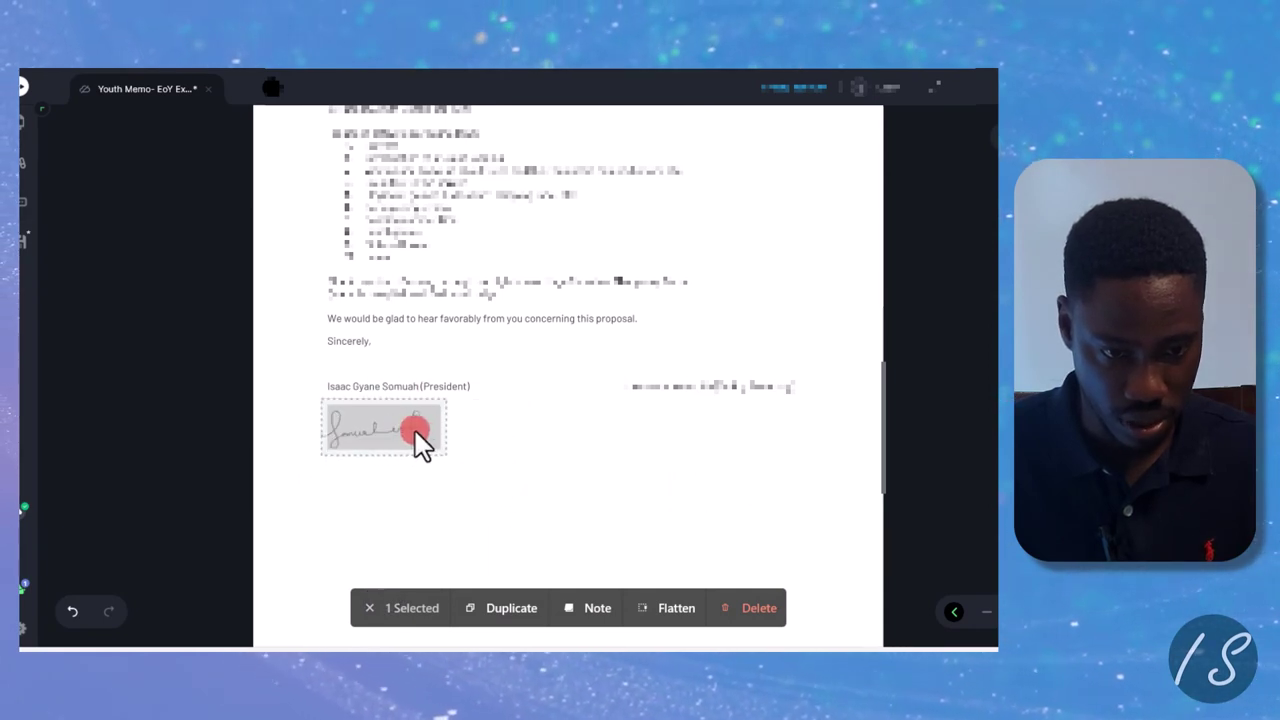
{"action": "left_click", "coordinate": [506, 458]}
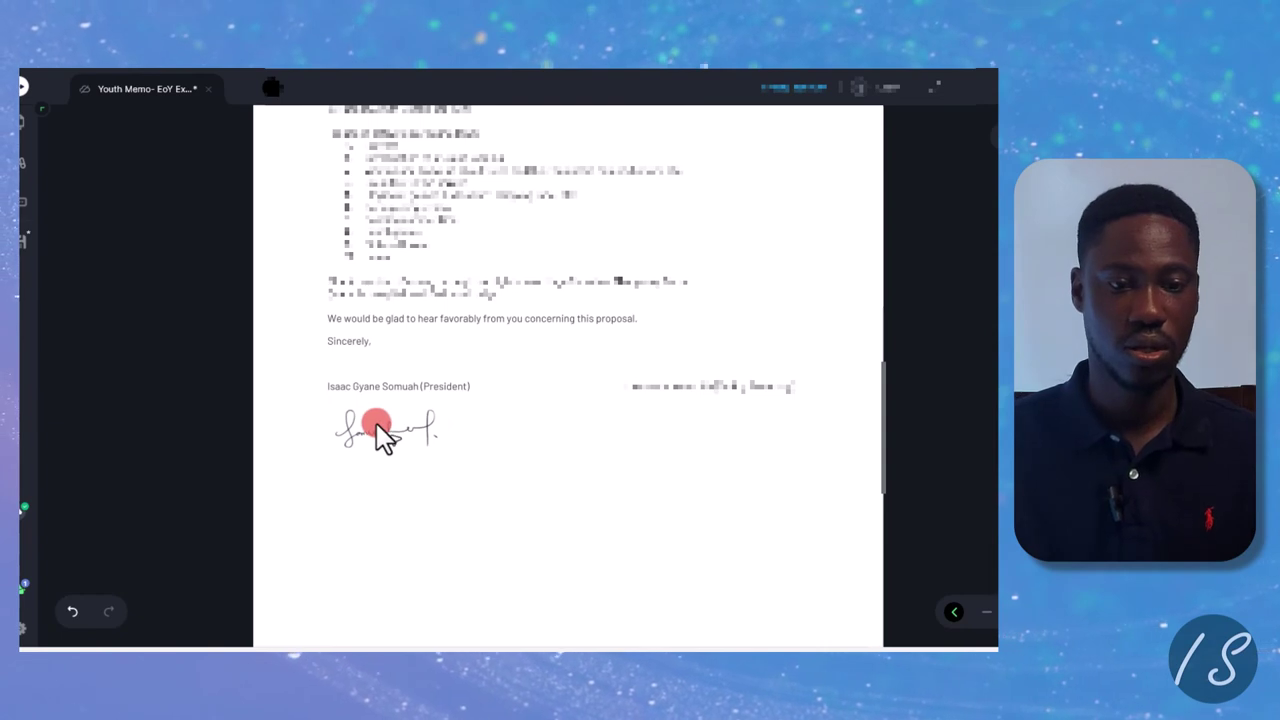
Save the signed memo PDF with Ctrl+S and open Prepare for Print with Ctrl+P
{"action": "key", "text": "ctrl+s"}
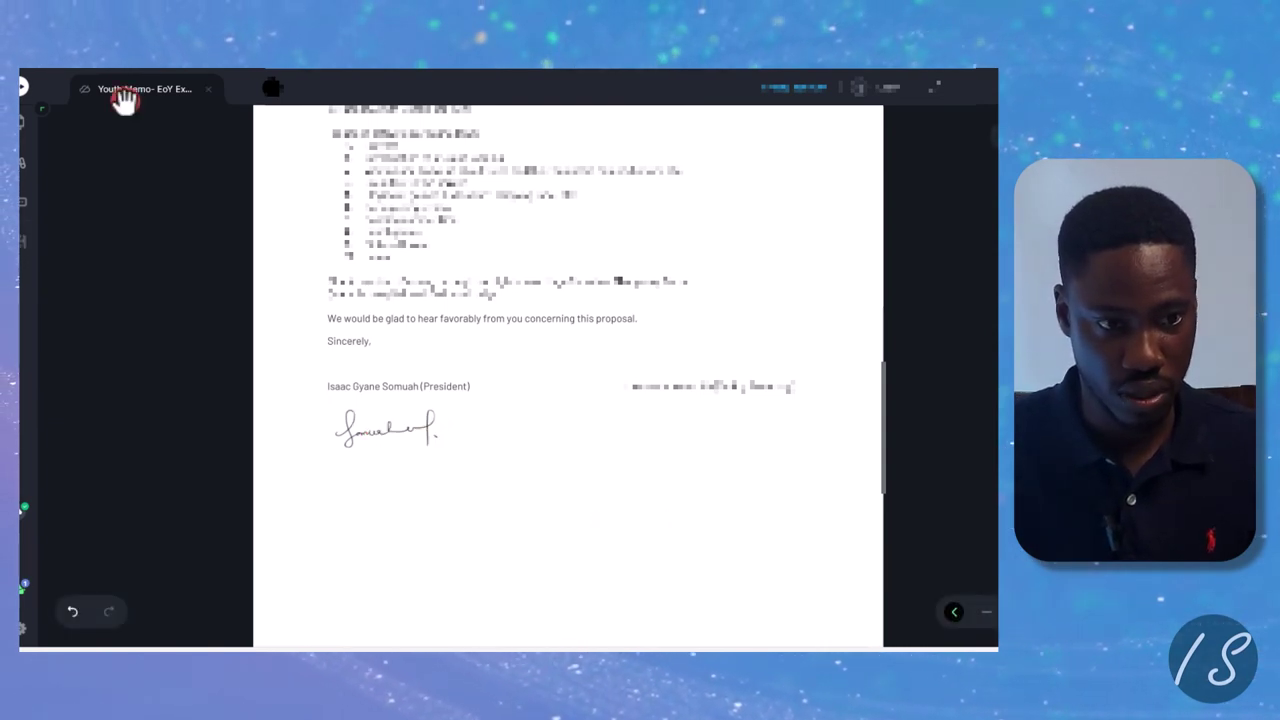
{"action": "key", "text": "ctrl+p"}
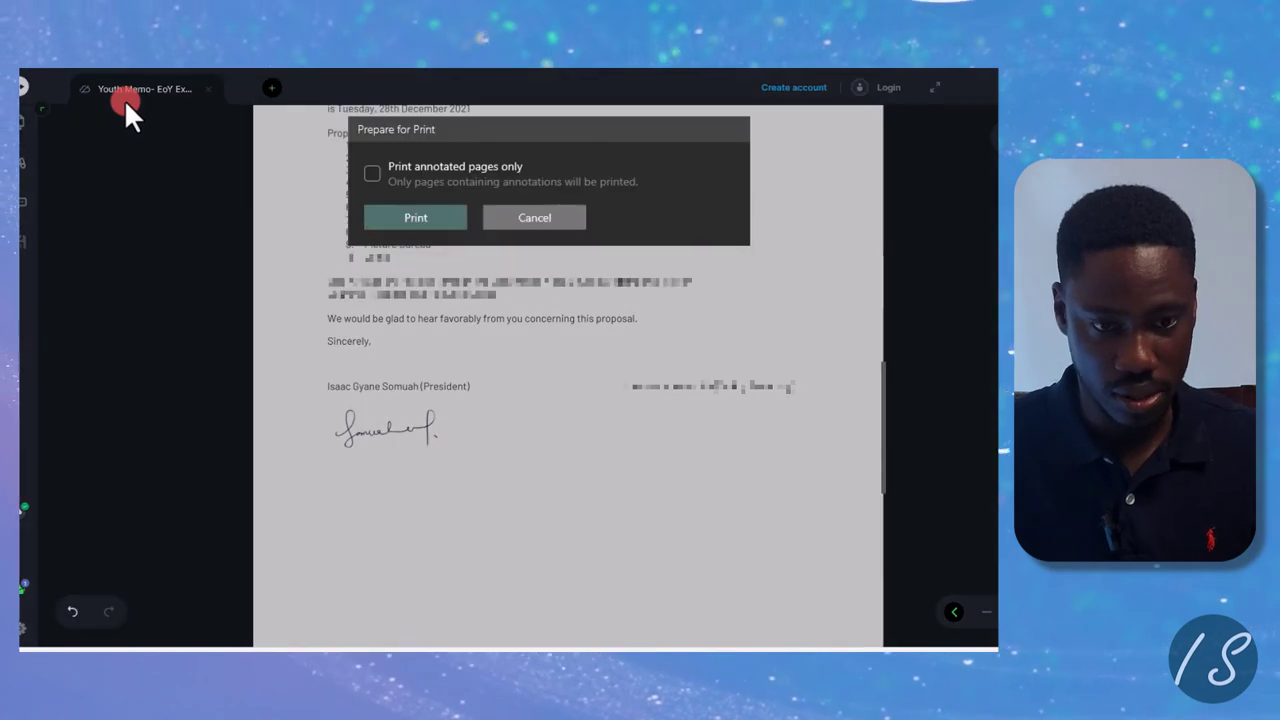